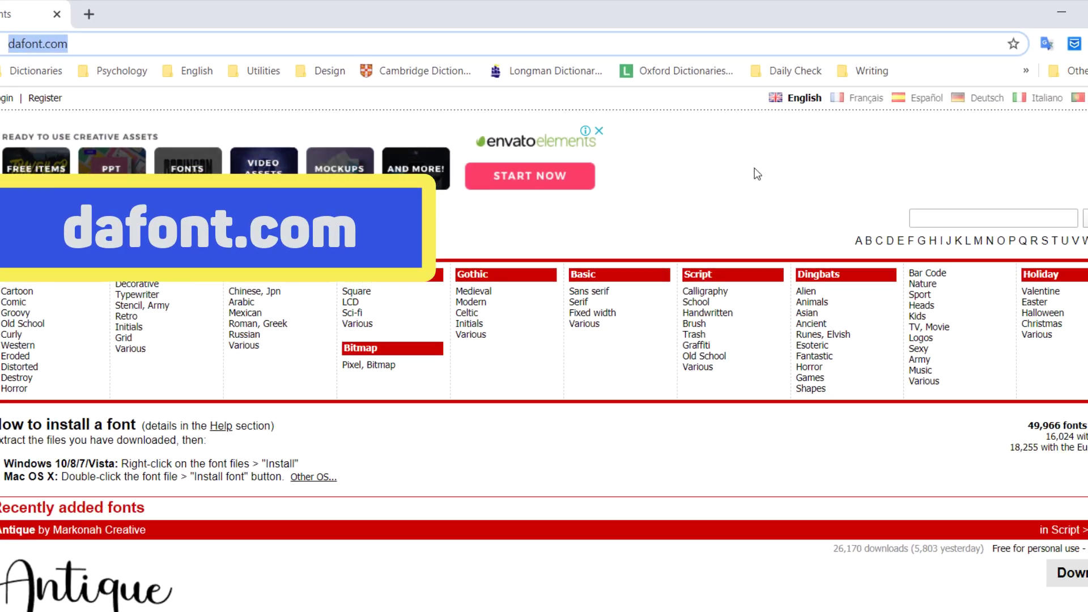
- Search dafont.com for 'Road Rage' and download its zip archive
type("Road Rage")
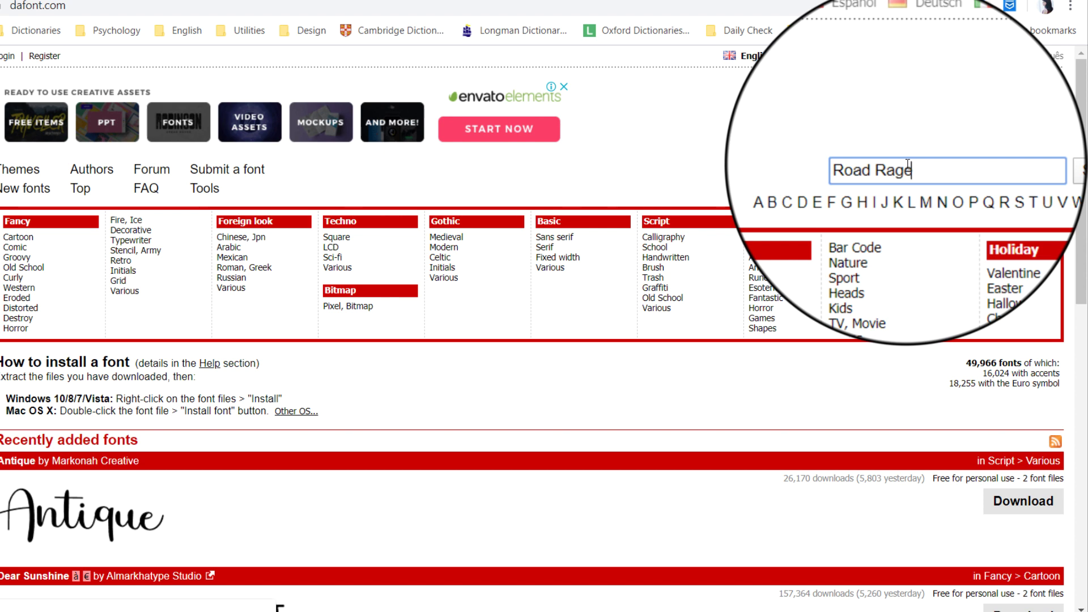
key("Return")
left_click(954, 403)
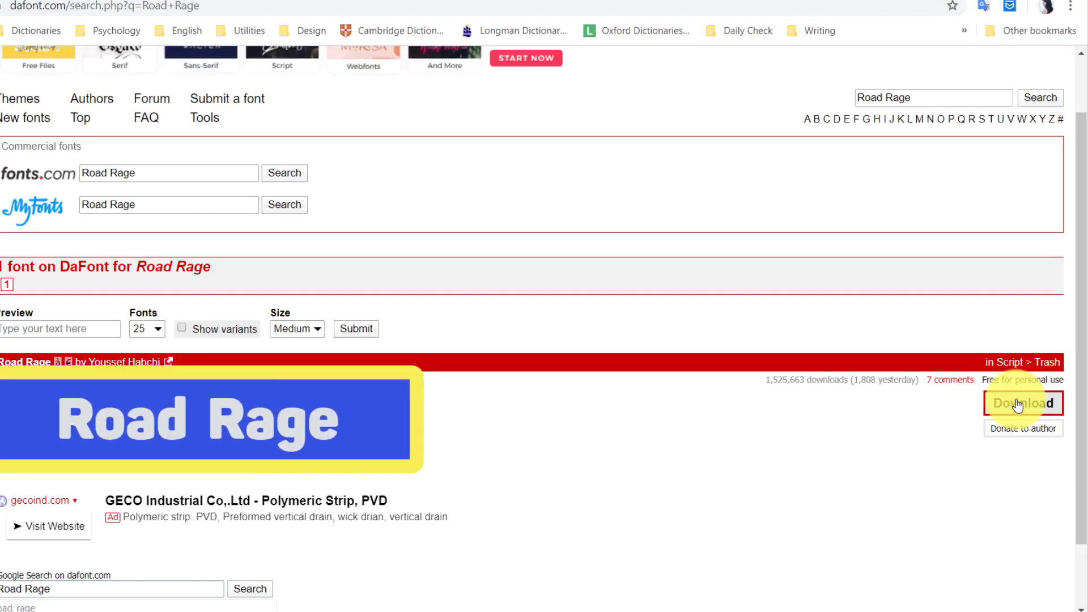
left_click(464, 334)
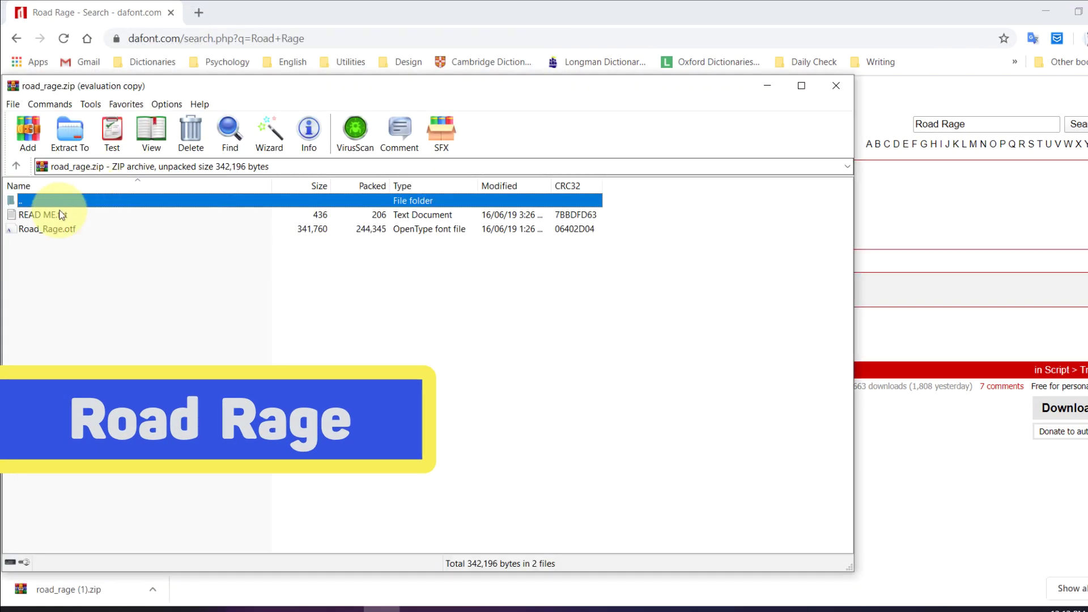
- Install Road_Rage.otf from road_rage.zip as a system font and close its preview
left_click(80, 229)
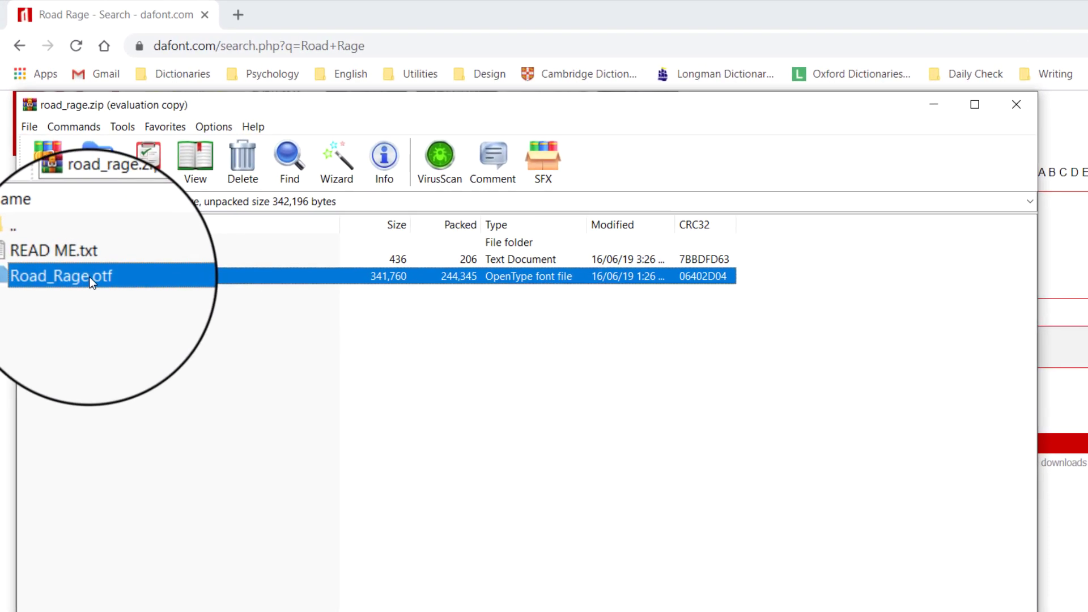
double_click(98, 282)
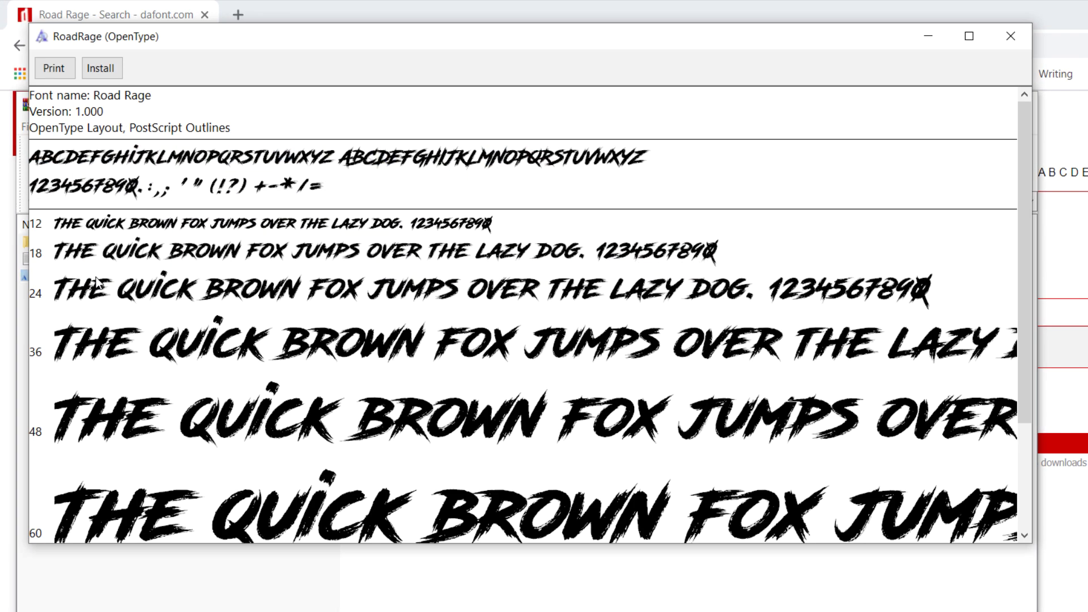
left_click(100, 68)
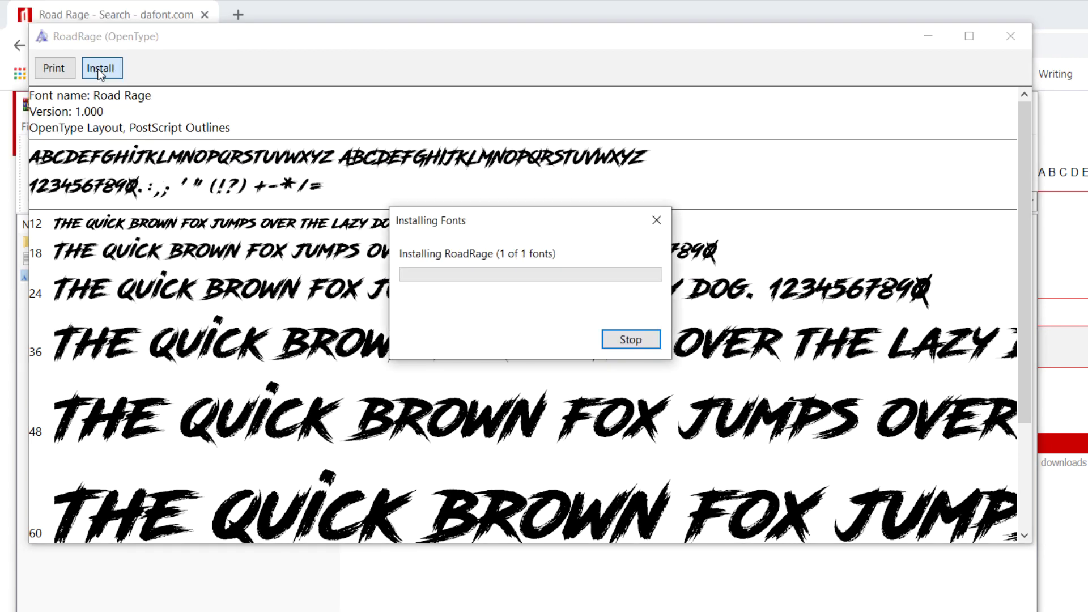
left_click(1010, 35)
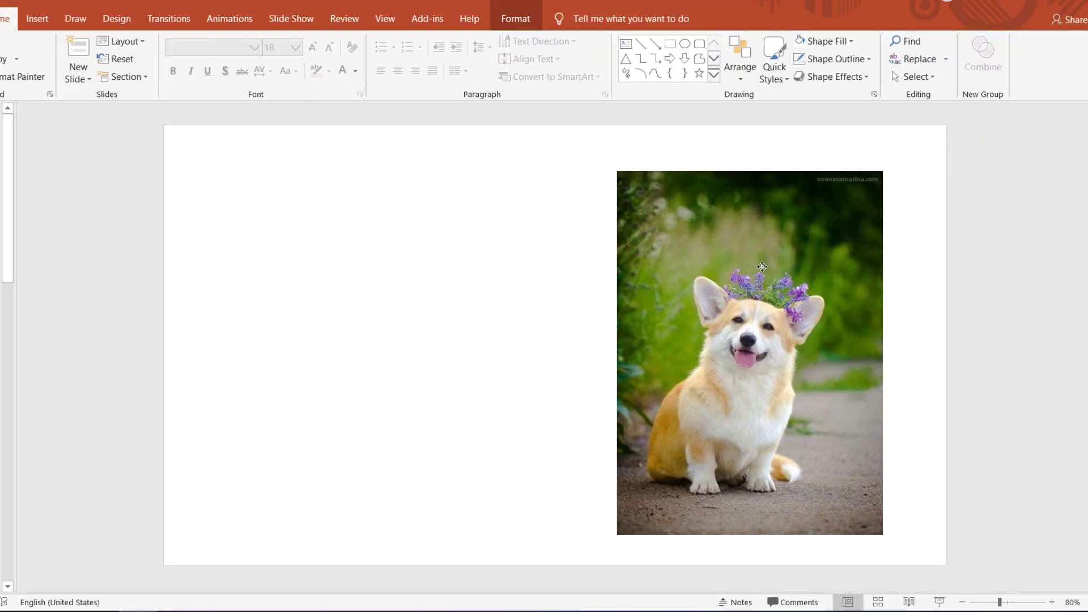
- Add a '/' text box in Road Rage at size 199, tilted and moved left of the photo
left_click(36, 13)
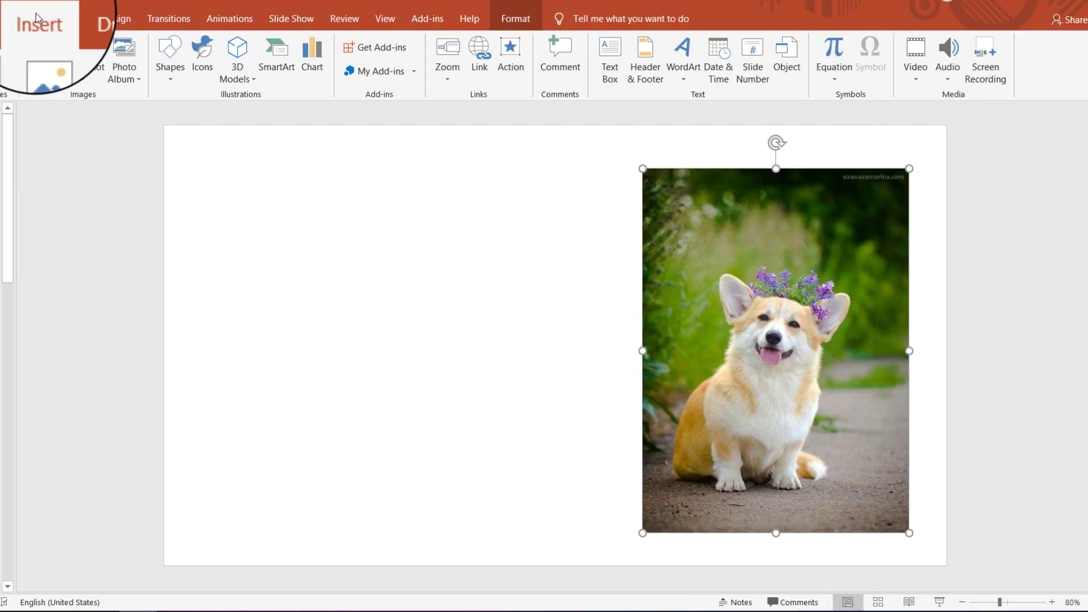
left_click(603, 62)
left_click(376, 170)
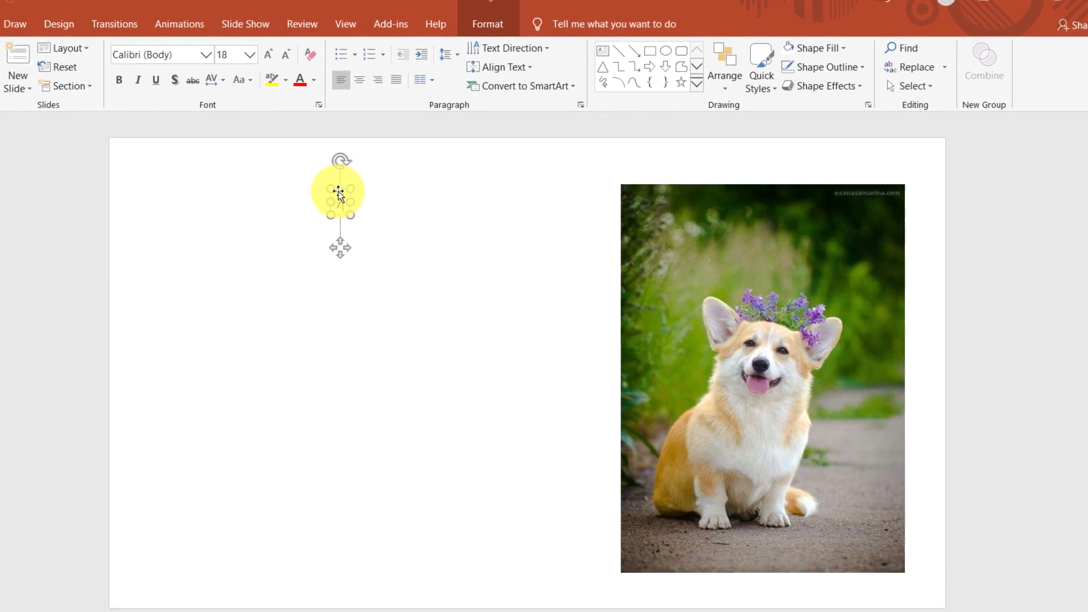
left_click(224, 54)
type("199")
key("Return")
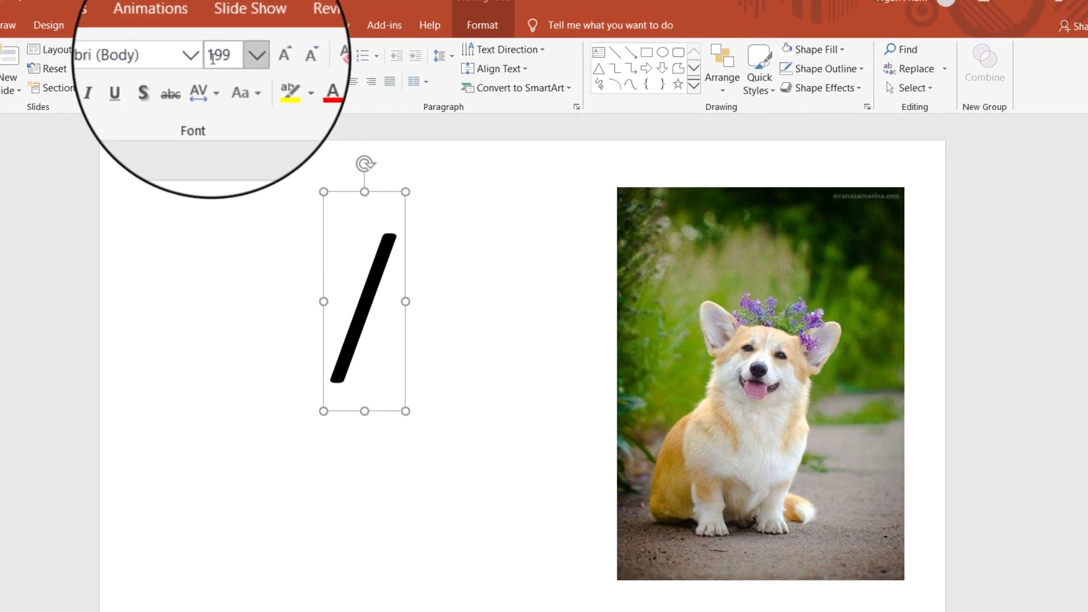
left_click(196, 55)
type("Road Rage")
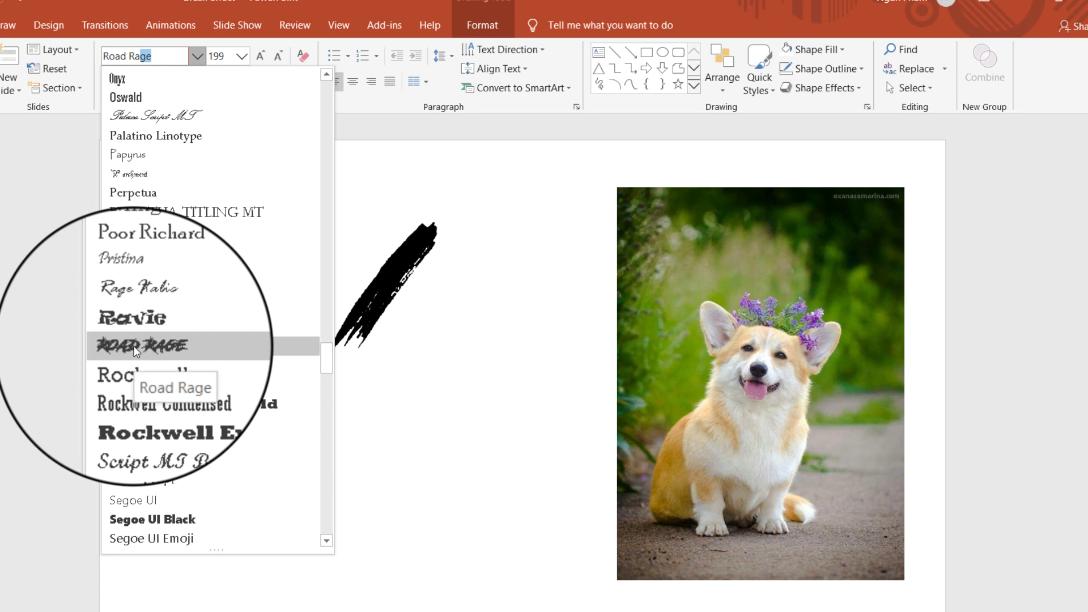
left_click(135, 347)
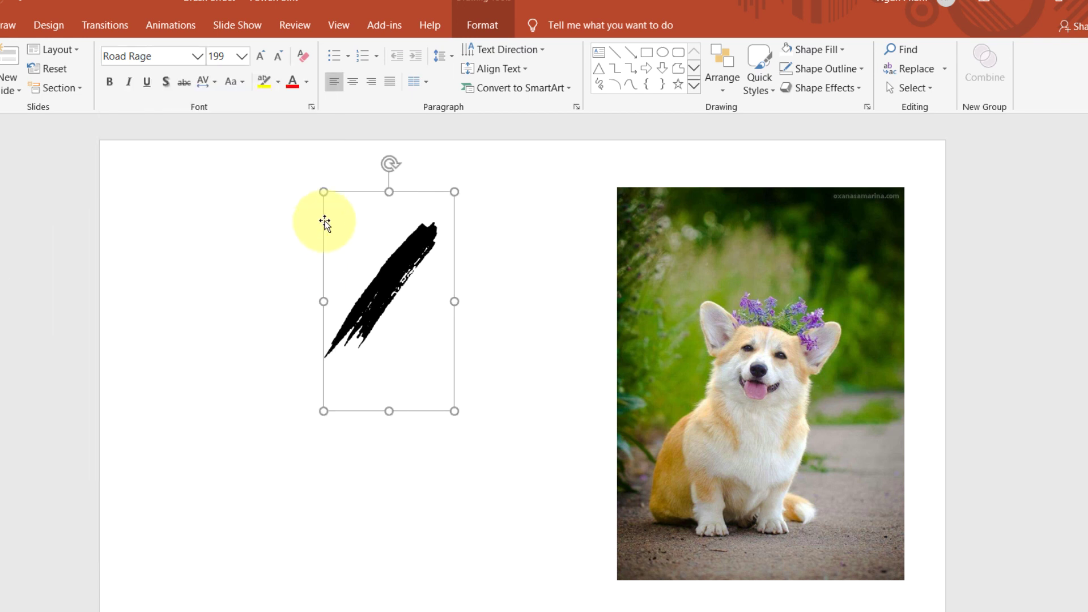
mouse_move(385, 162)
left_mouse_down()
mouse_move(352, 172)
mouse_move(336, 197)
mouse_move(344, 205)
left_mouse_up()
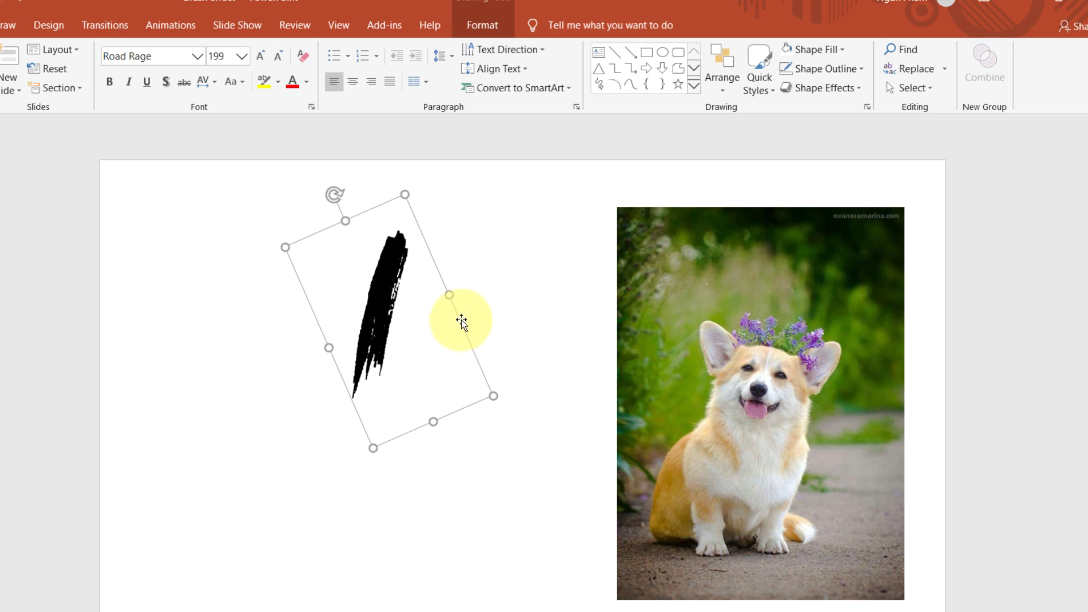
mouse_move(461, 321)
left_mouse_down()
mouse_move(389, 369)
mouse_move(325, 376)
mouse_move(351, 381)
left_mouse_up()
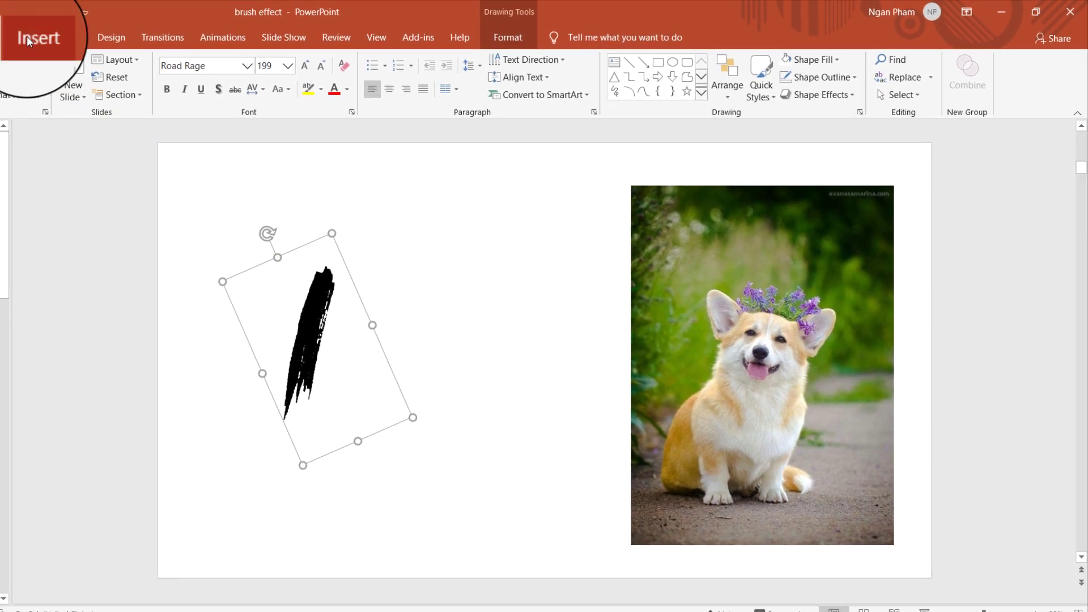
- Draw a rectangle over the slash and intersect them into a solid brush-stroke shape
left_click(26, 36)
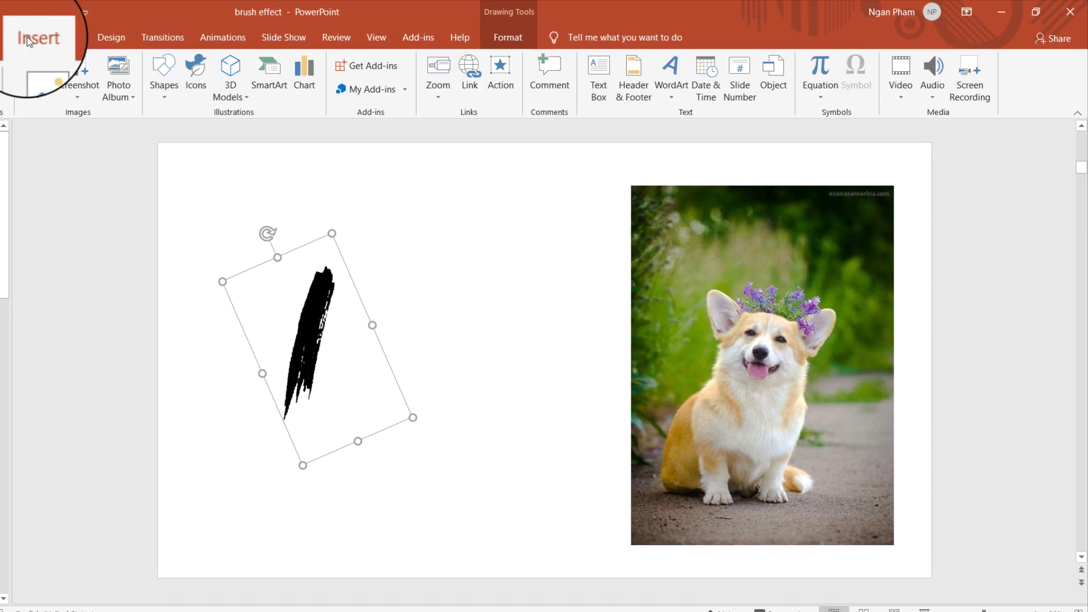
left_click(173, 85)
left_click(194, 136)
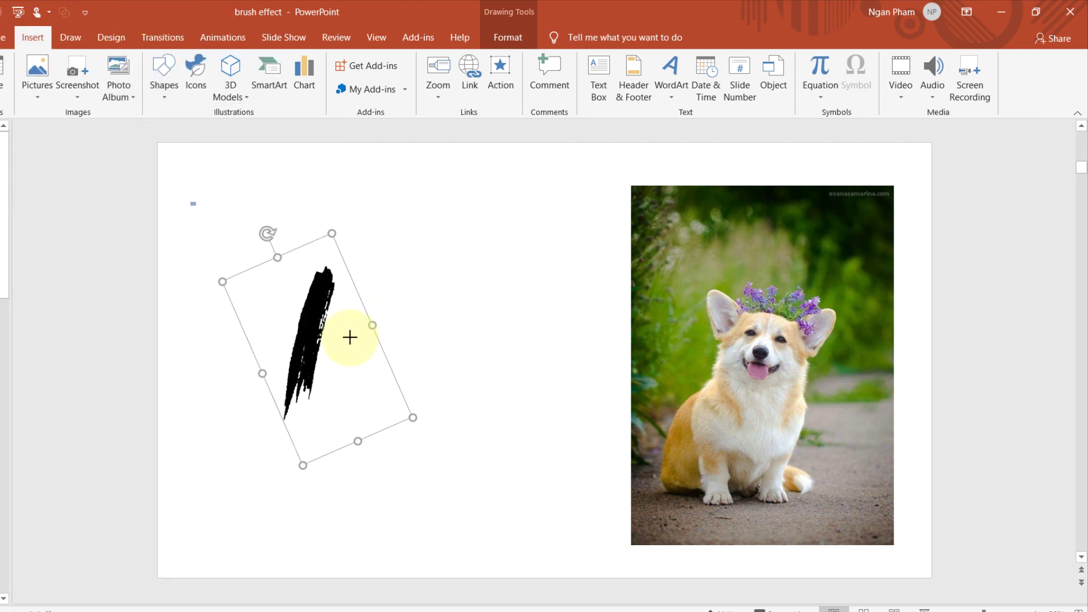
mouse_move(349, 337)
left_mouse_down()
mouse_move(474, 498)
mouse_move(464, 496)
mouse_move(476, 496)
left_mouse_up()
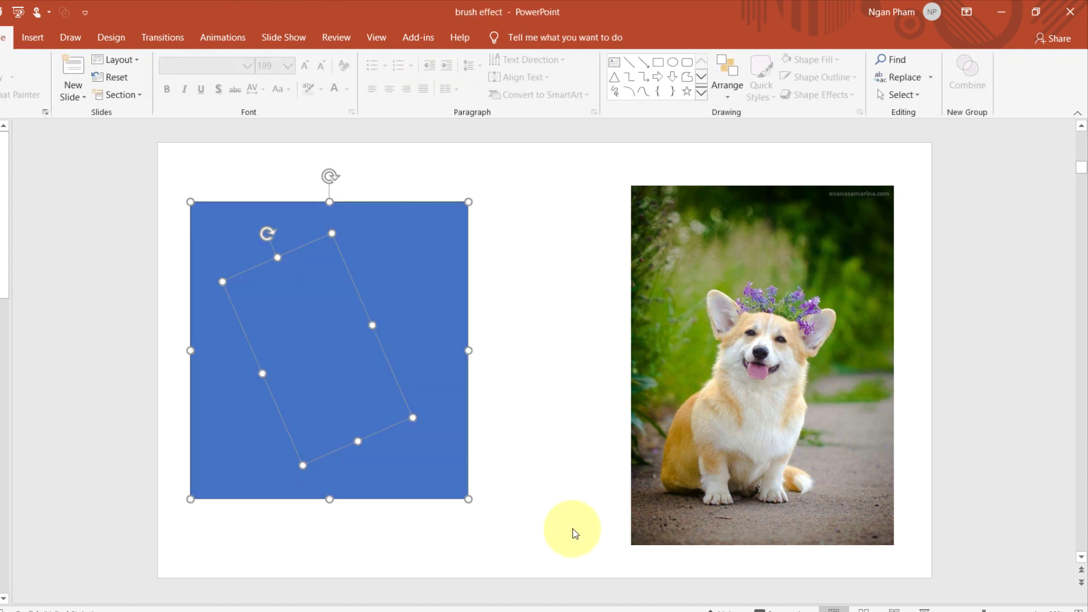
left_click(510, 35)
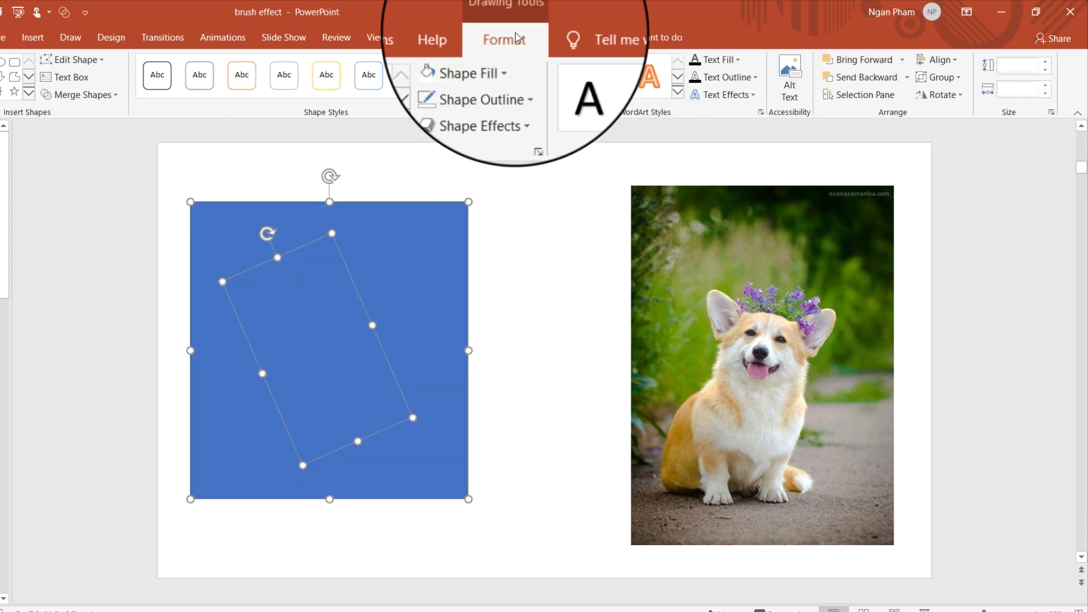
left_click(79, 94)
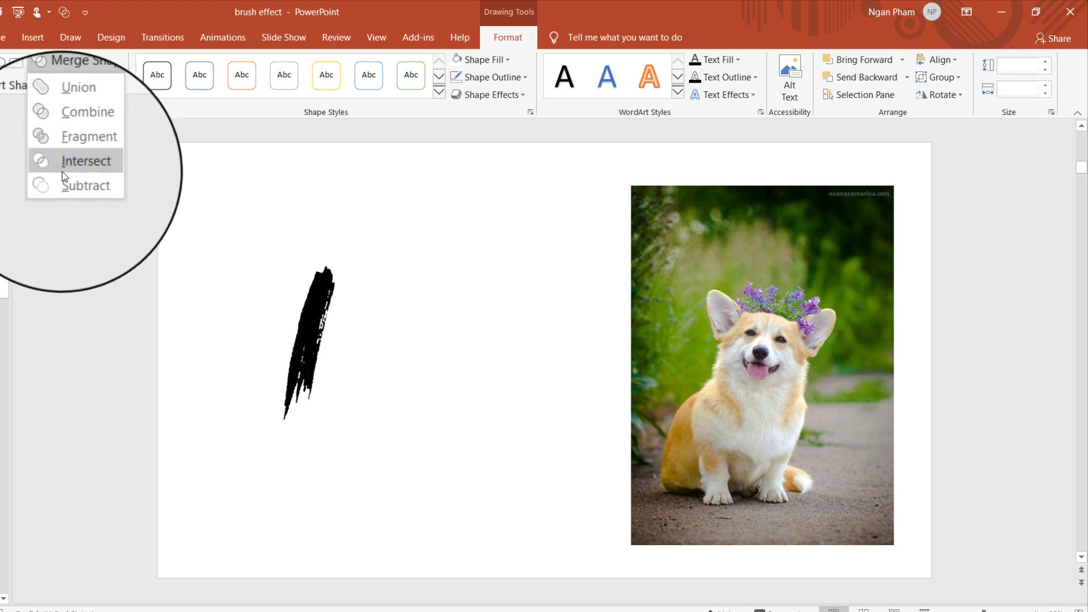
left_click(70, 162)
- Remove the brush shape's outline, move it onto the corgi photo, and duplicate it with Ctrl+D
left_click(489, 77)
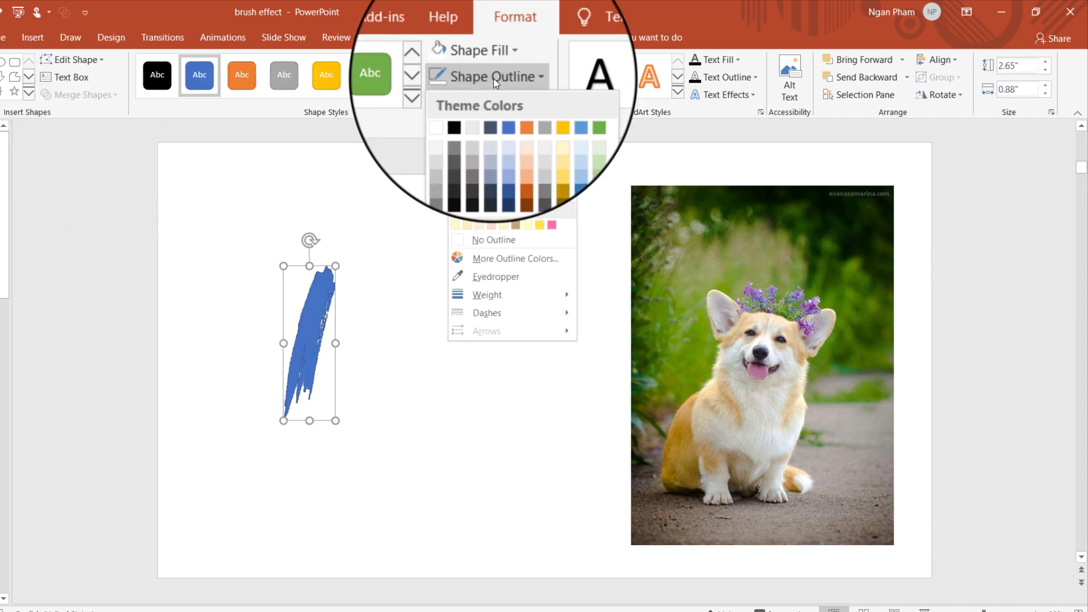
left_click(461, 243)
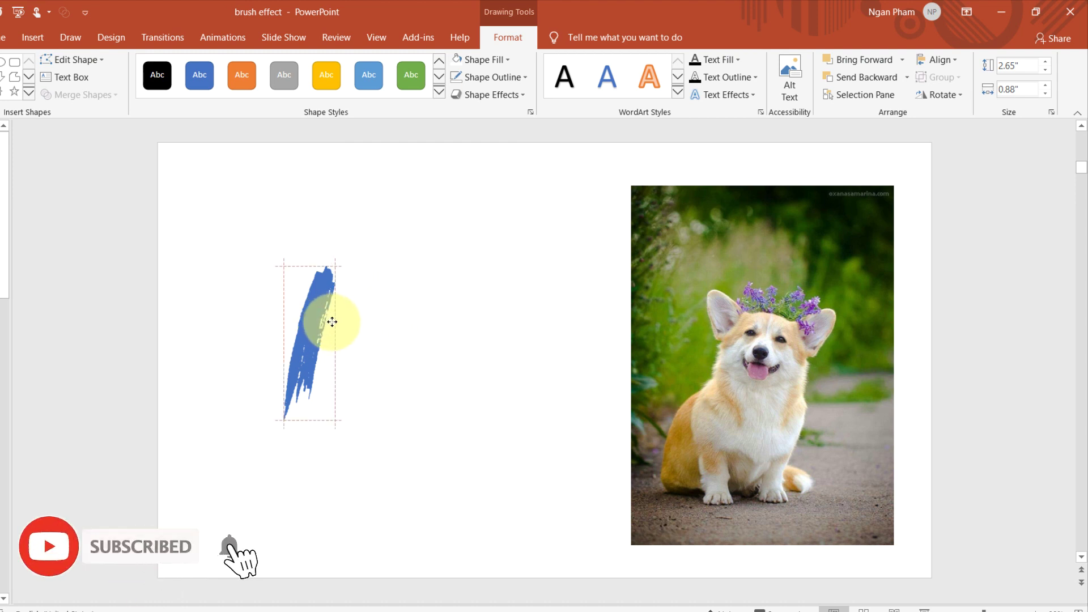
left_click_drag(332, 321, 339, 325)
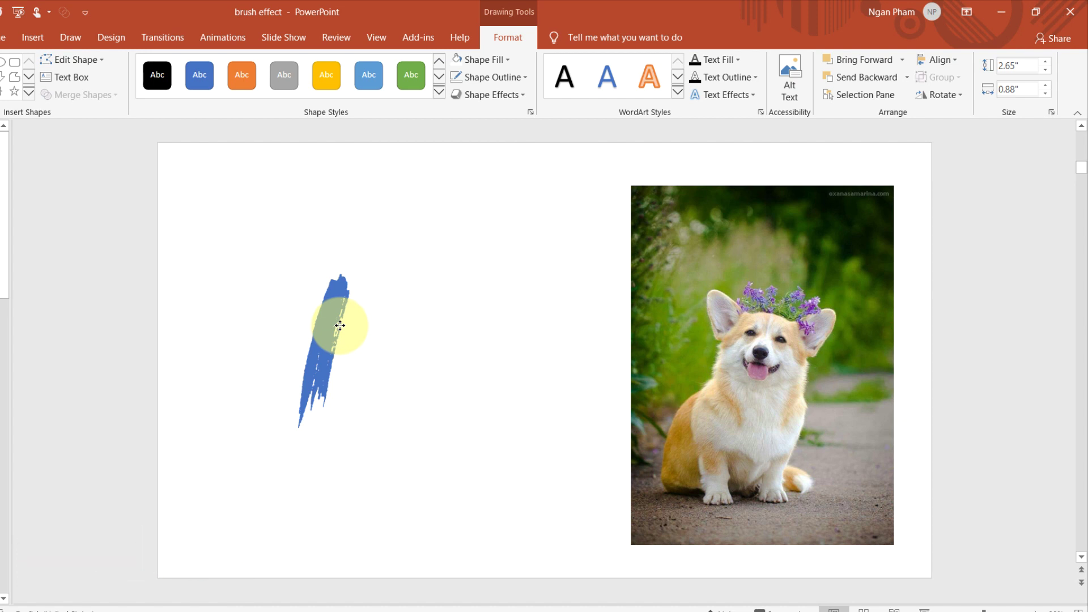
left_click_drag(340, 326, 727, 335)
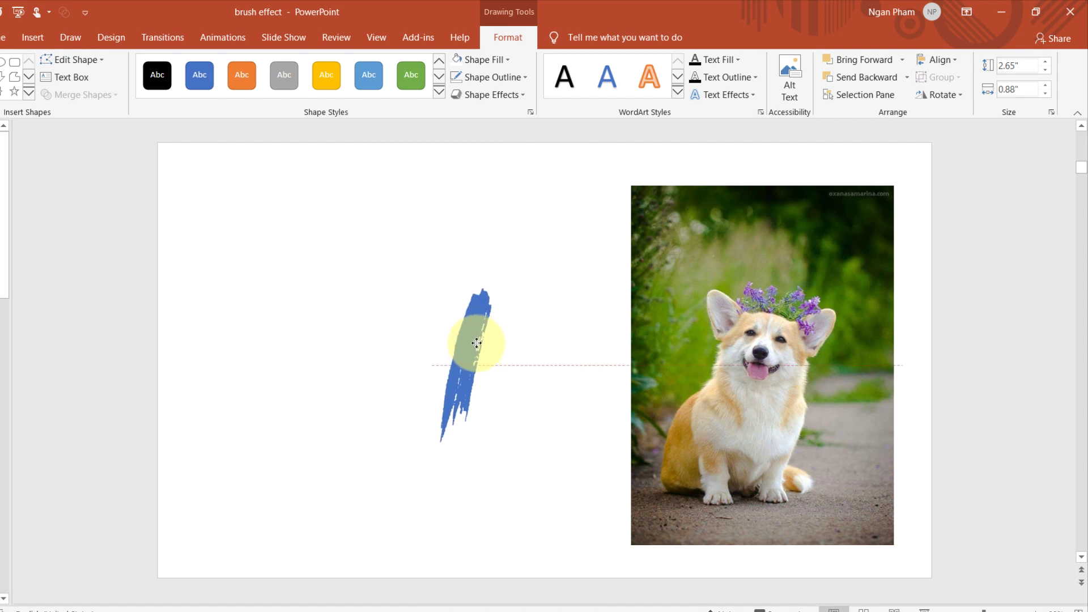
mouse_move(728, 335)
left_mouse_down()
mouse_move(335, 346)
mouse_move(381, 336)
mouse_move(263, 329)
mouse_move(754, 391)
left_mouse_up()
key("ctrl+d")
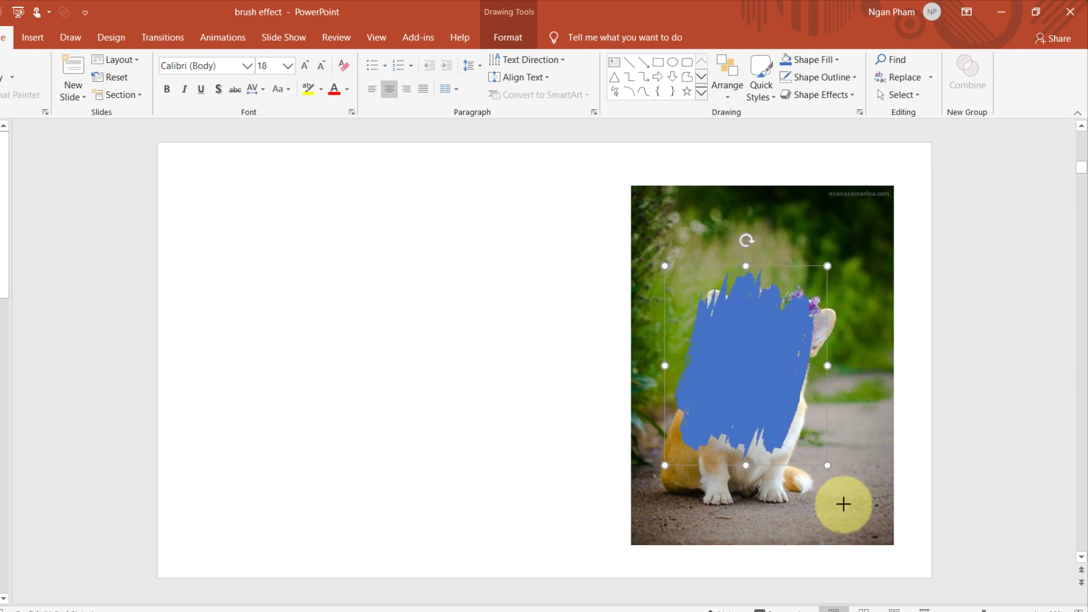
- Enlarge the brush strokes and move them off the photo to the slide's left
left_click_drag(842, 502, 889, 535)
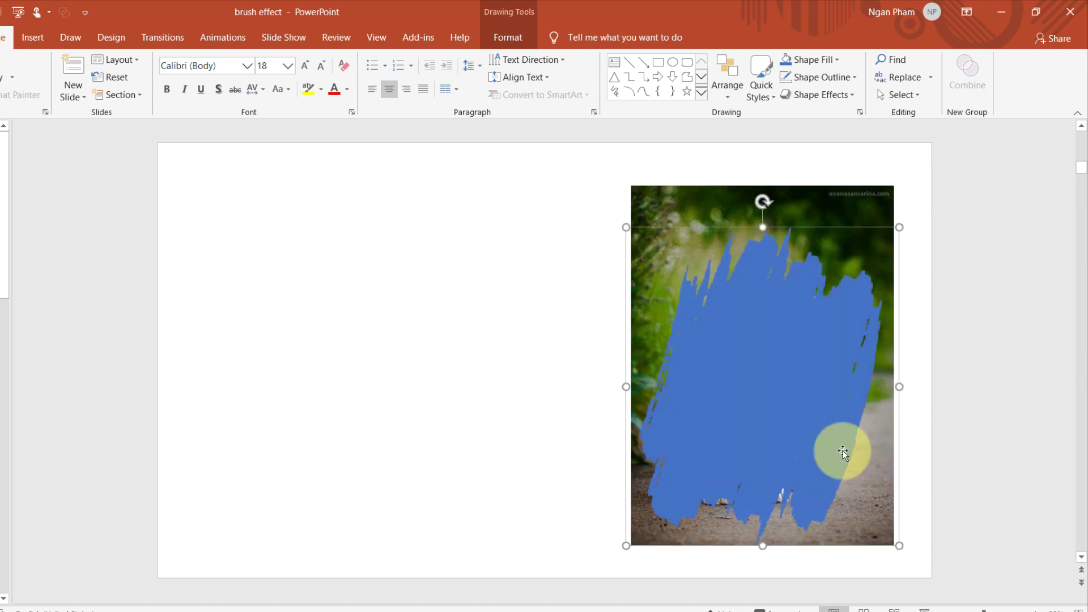
left_click_drag(892, 545, 882, 543)
left_click_drag(754, 390, 340, 353)
left_click(749, 419)
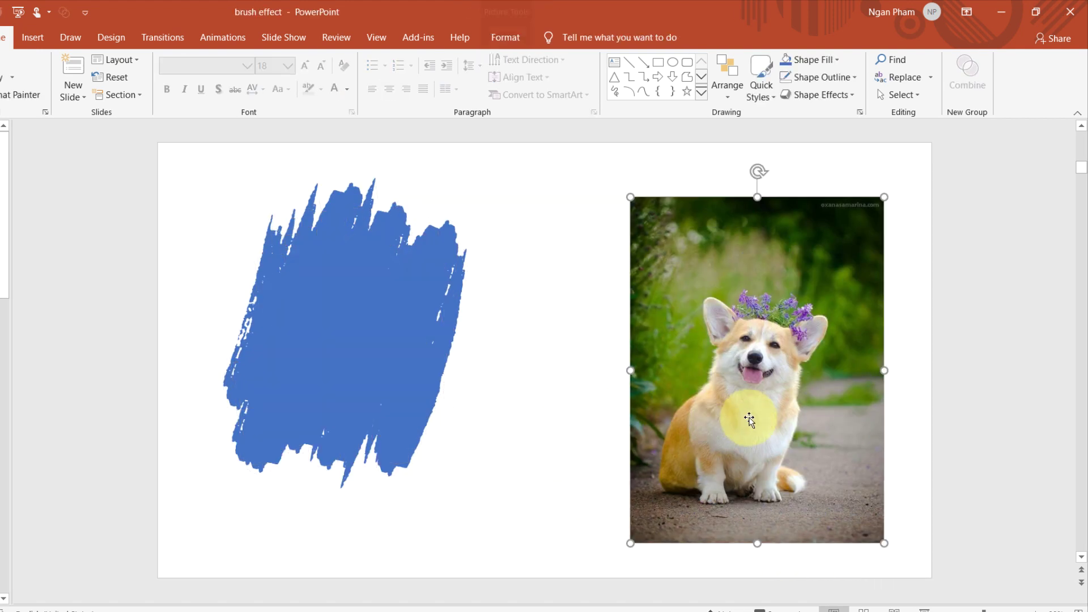
- Marquee-select all brush pieces and union them into one shape
mouse_move(158, 141)
left_mouse_down()
mouse_move(611, 567)
mouse_move(587, 536)
left_mouse_up()
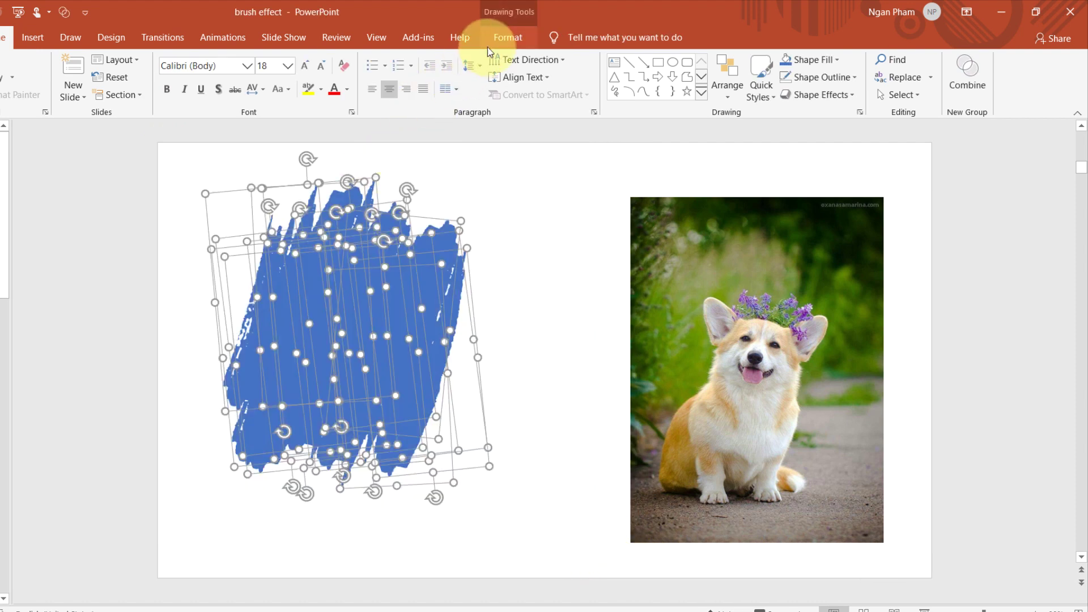
left_click(497, 42)
left_click(85, 92)
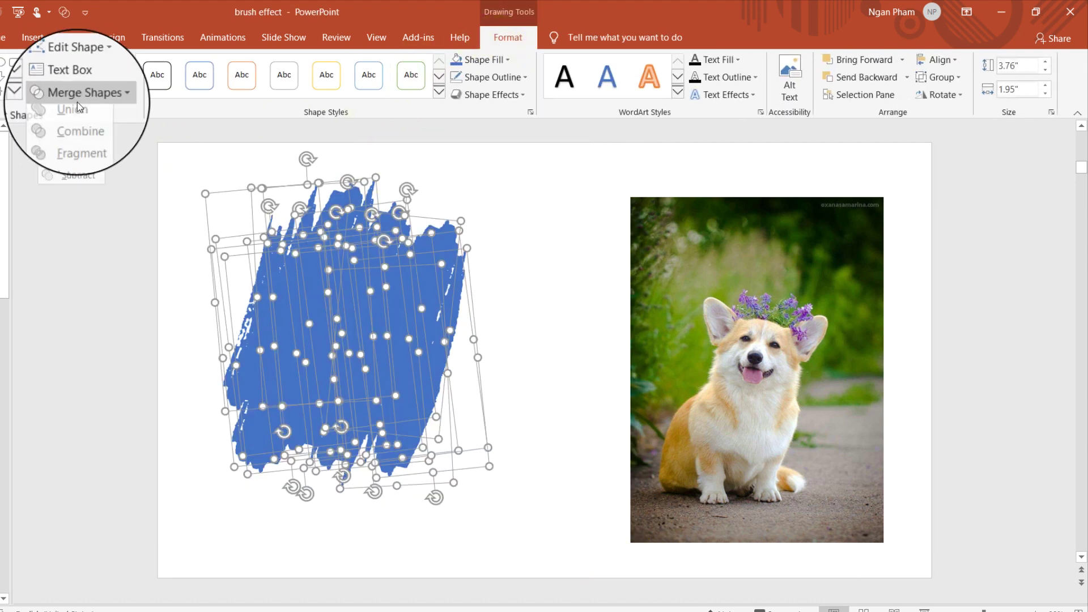
left_click(69, 111)
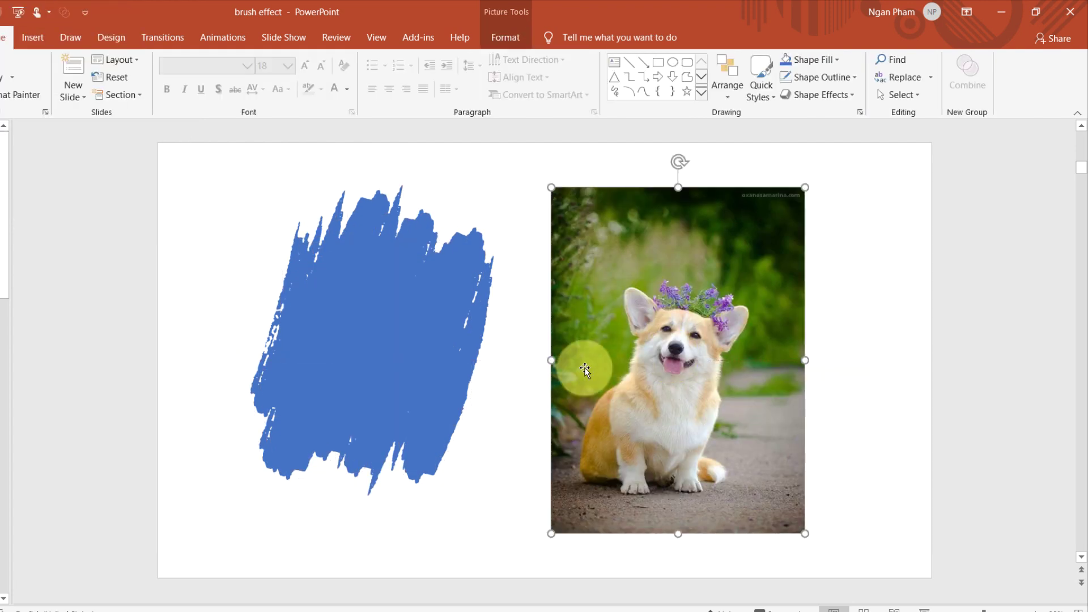
- Place the brush shape over the corgi photo and intersect them to clip the photo
left_click(604, 389)
mouse_move(604, 389)
left_mouse_down()
mouse_move(735, 374)
mouse_move(690, 407)
left_mouse_up()
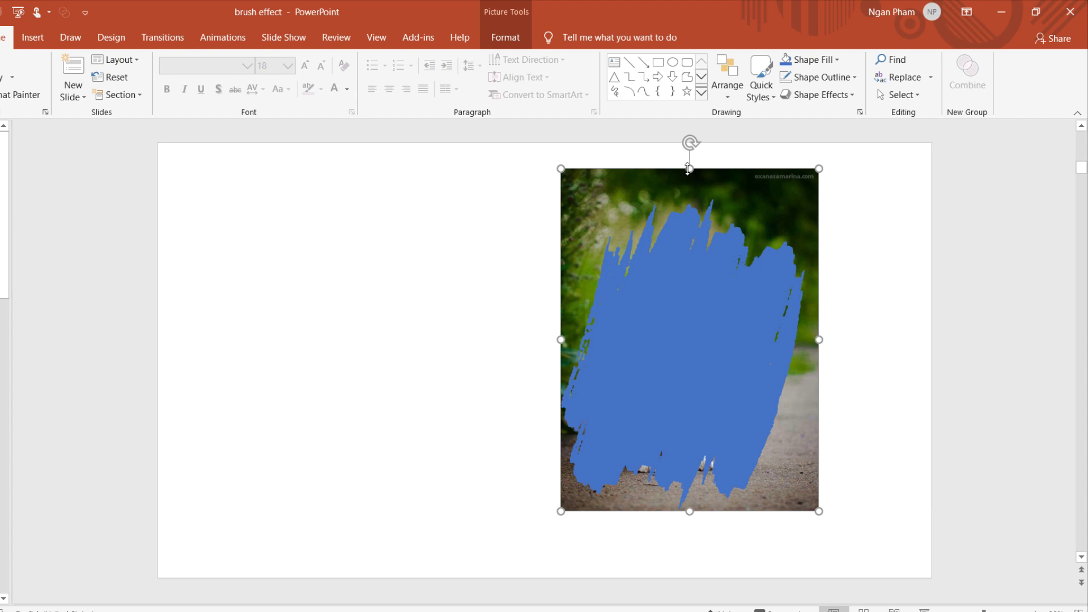
left_click_drag(688, 168, 688, 161)
left_click(808, 451)
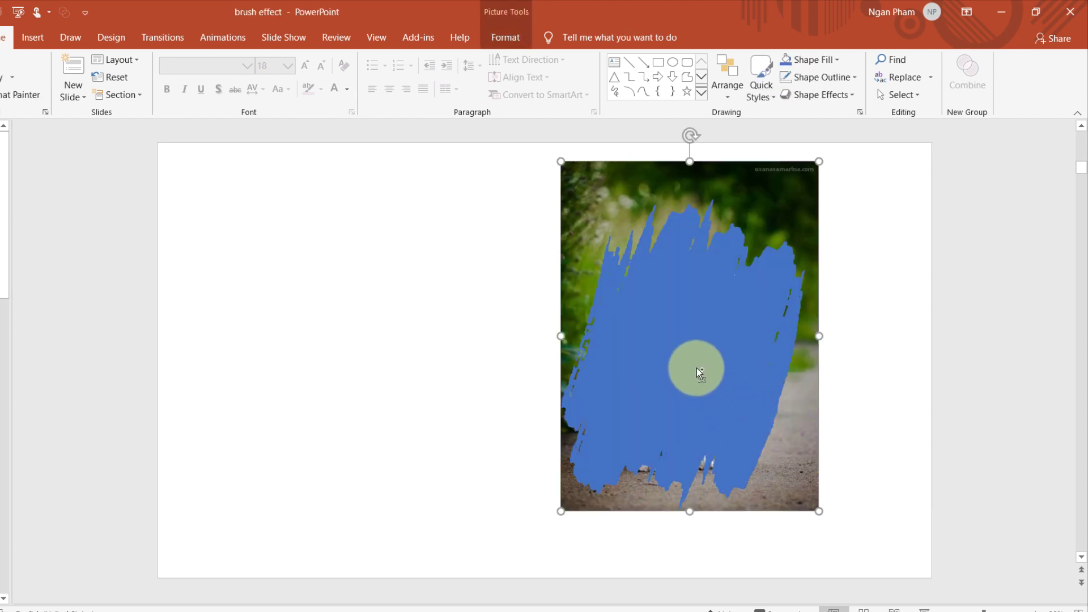
left_click(696, 368, "shift")
left_click(57, 95)
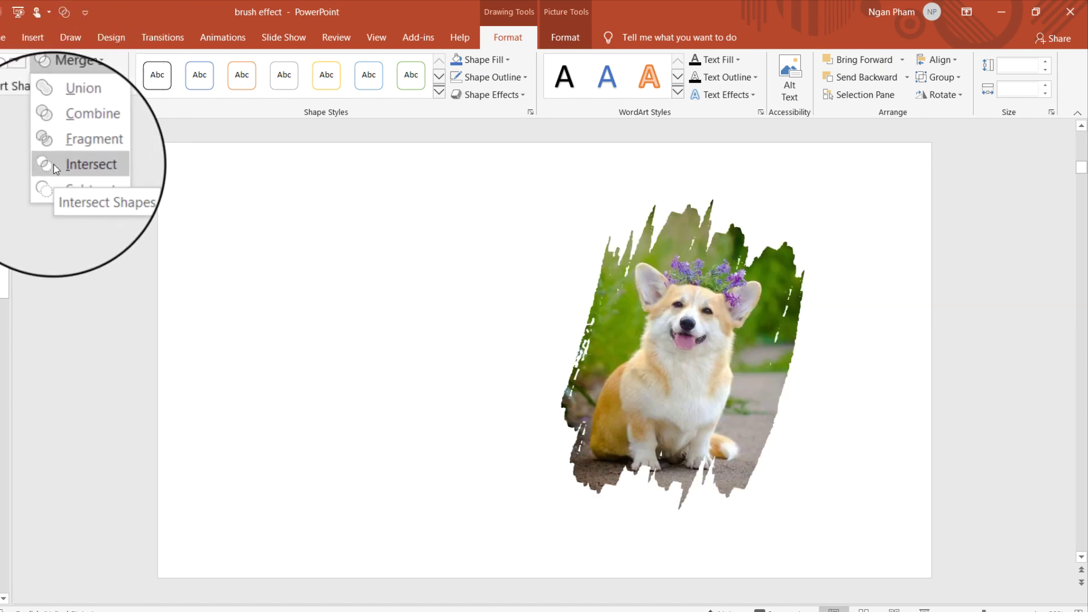
left_click(55, 166)
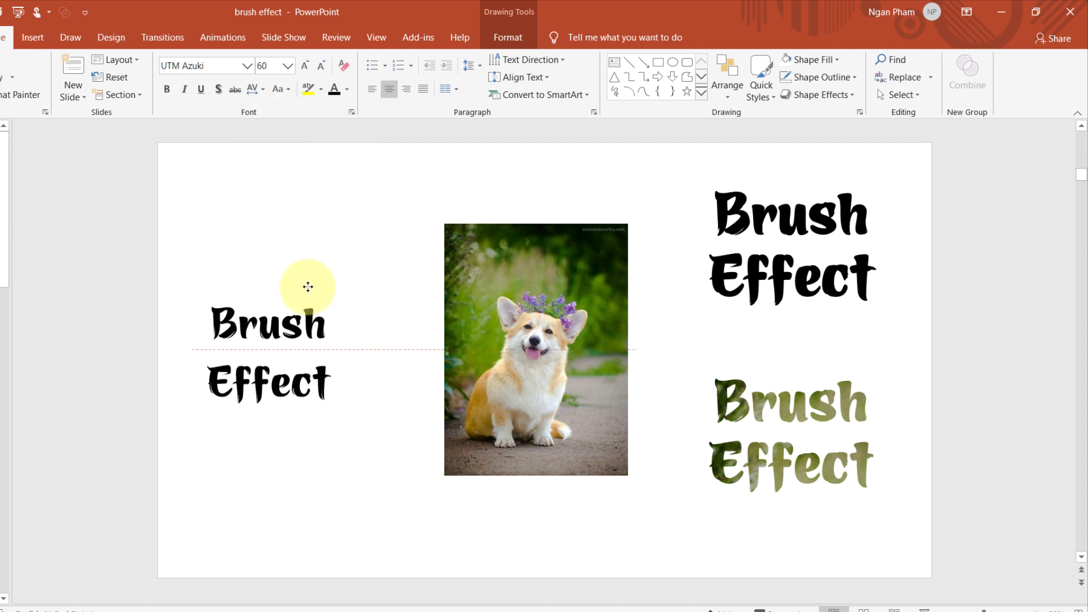
- Enlarge the corgi picture and move it behind the 'Brush Effect' text
left_click_drag(308, 287, 331, 287)
left_click(347, 88)
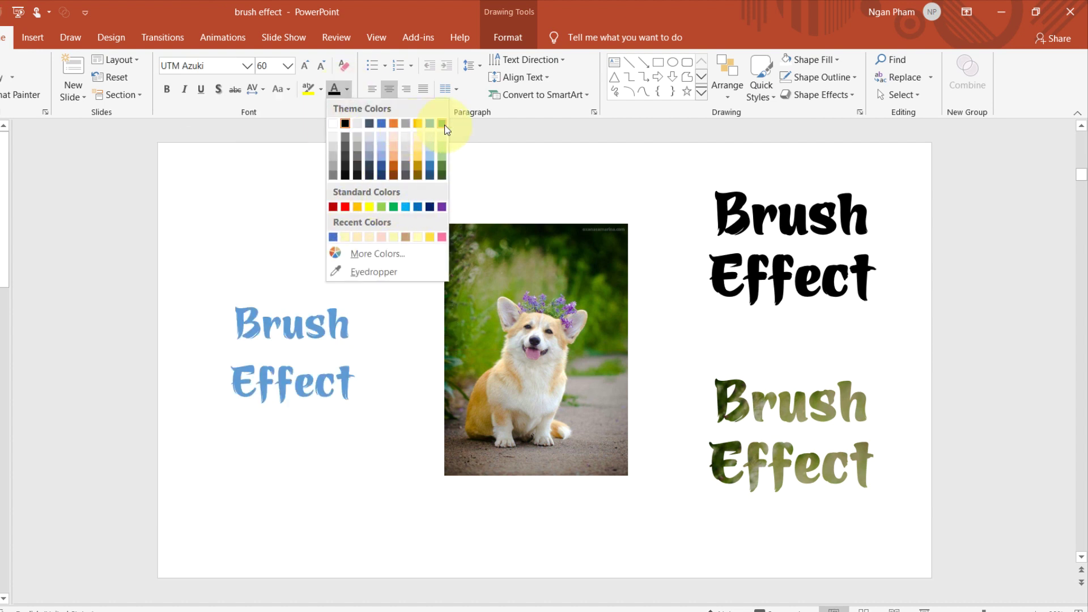
left_click(517, 395)
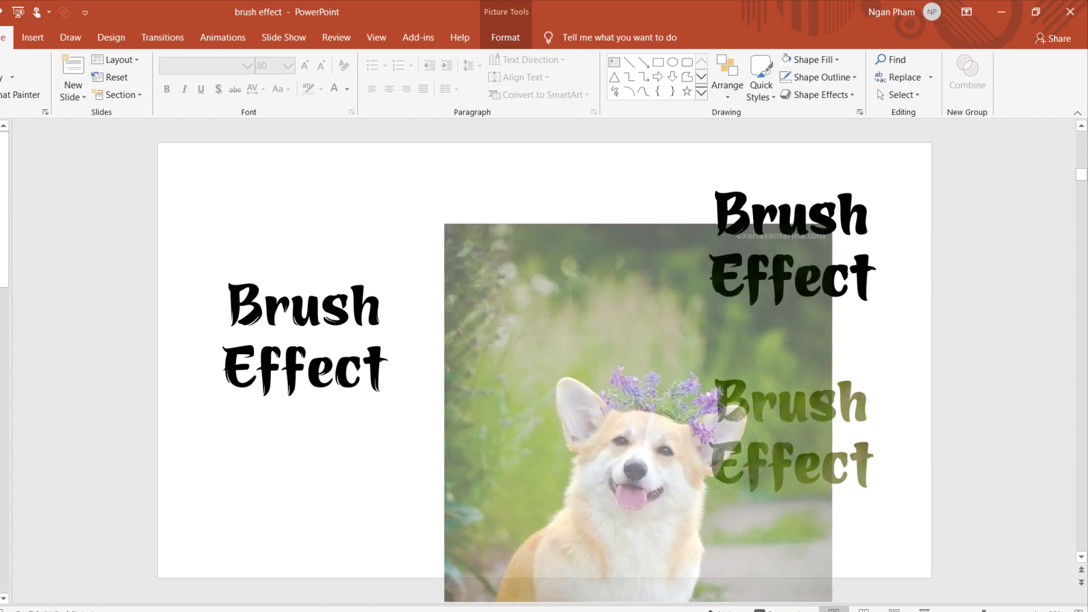
left_click_drag(628, 471, 833, 602)
mouse_move(587, 323)
left_mouse_down()
mouse_move(433, 367)
mouse_move(296, 355)
mouse_move(271, 373)
mouse_move(282, 357)
mouse_move(260, 351)
left_mouse_up()
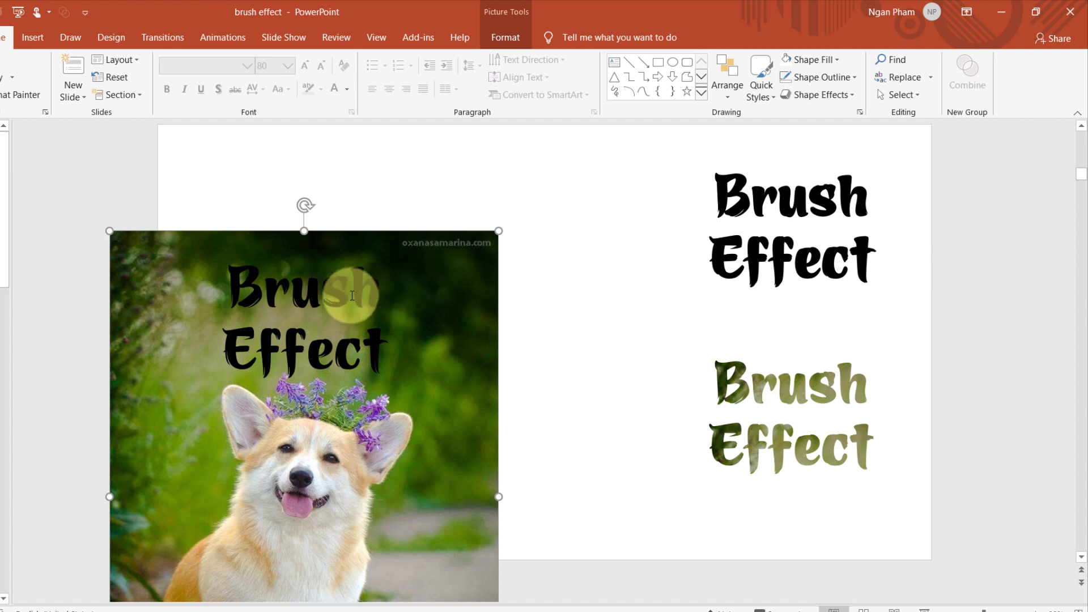
- Select the picture with the 'Brush Effect' text and intersect them via Merge Shapes
key("ctrl")
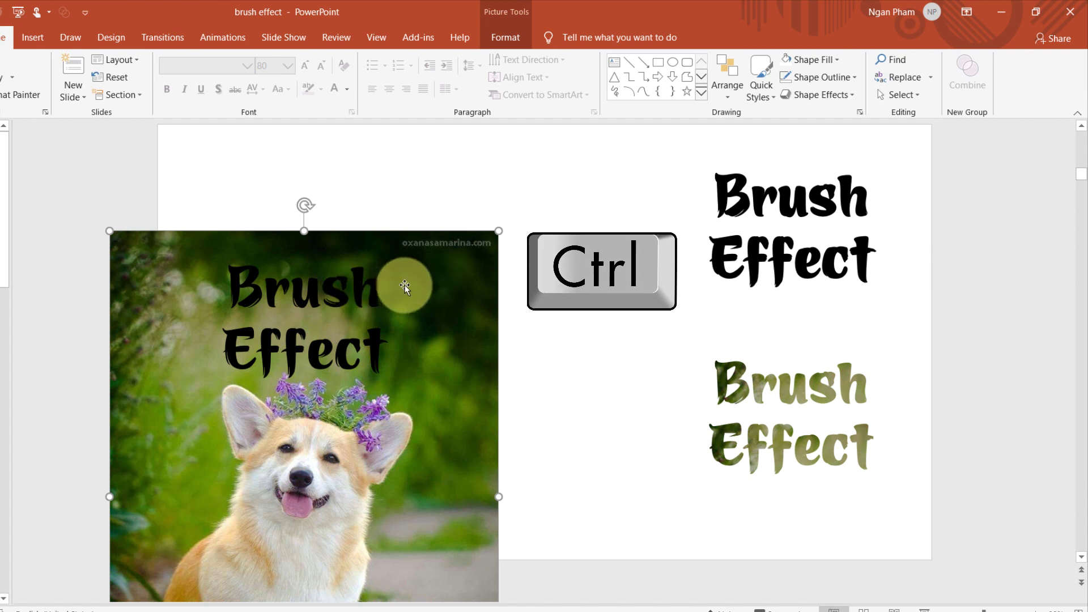
left_click(311, 295, "ctrl")
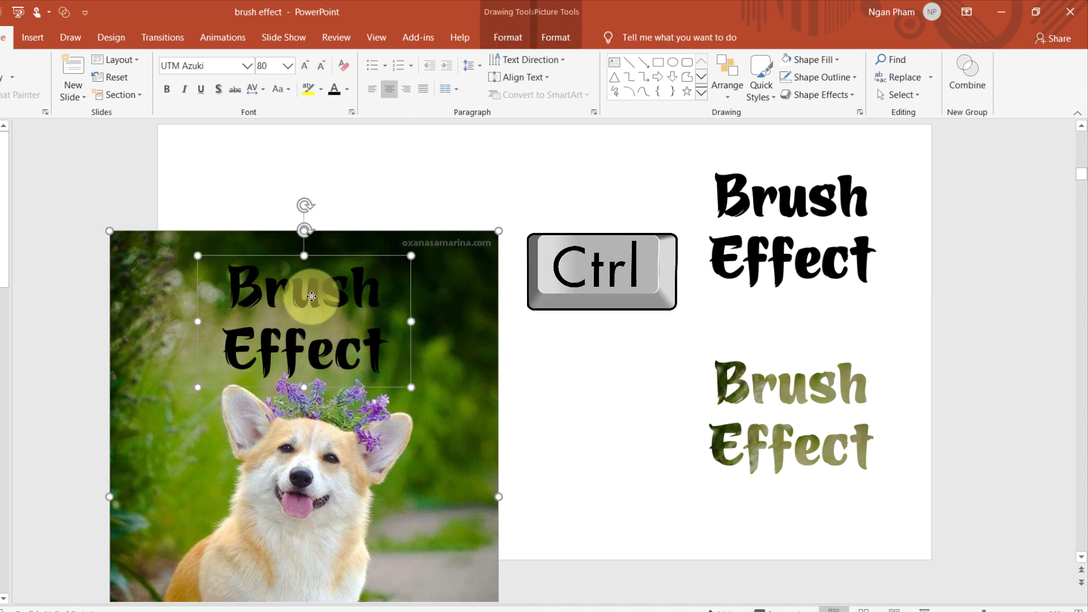
left_click(508, 37)
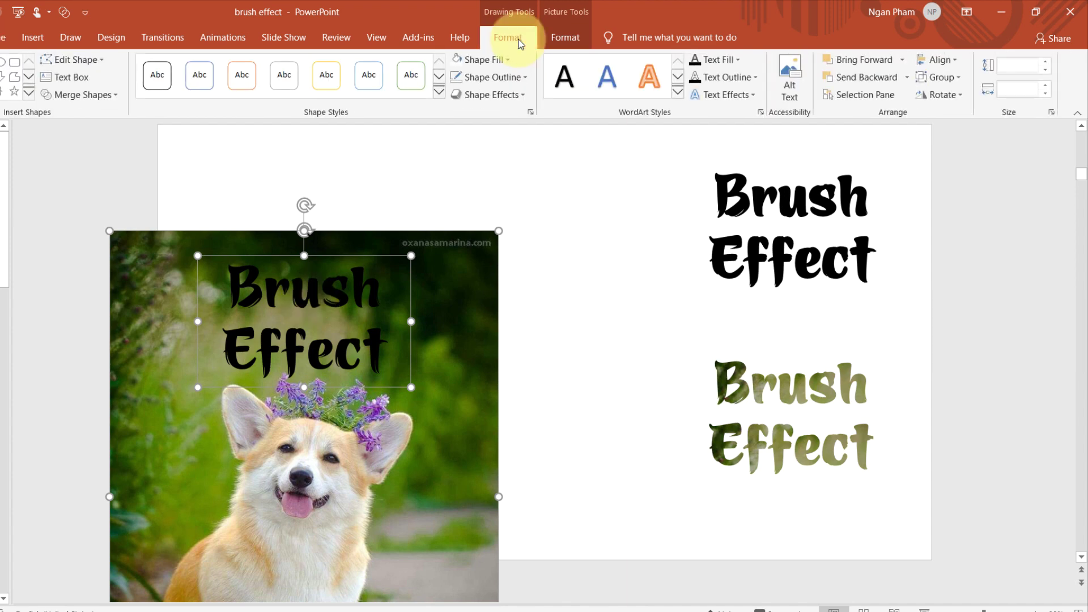
left_click(52, 95)
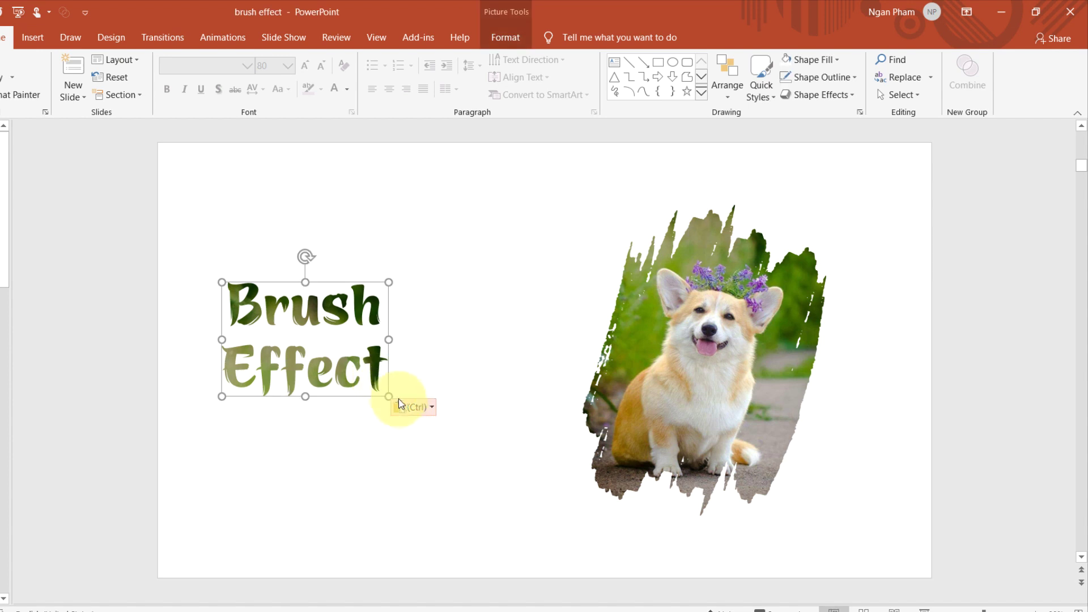
- Enlarge the photo-filled 'Brush Effect' text, nudge it toward the corgi, and open Picture Effects
left_click_drag(388, 395, 482, 461)
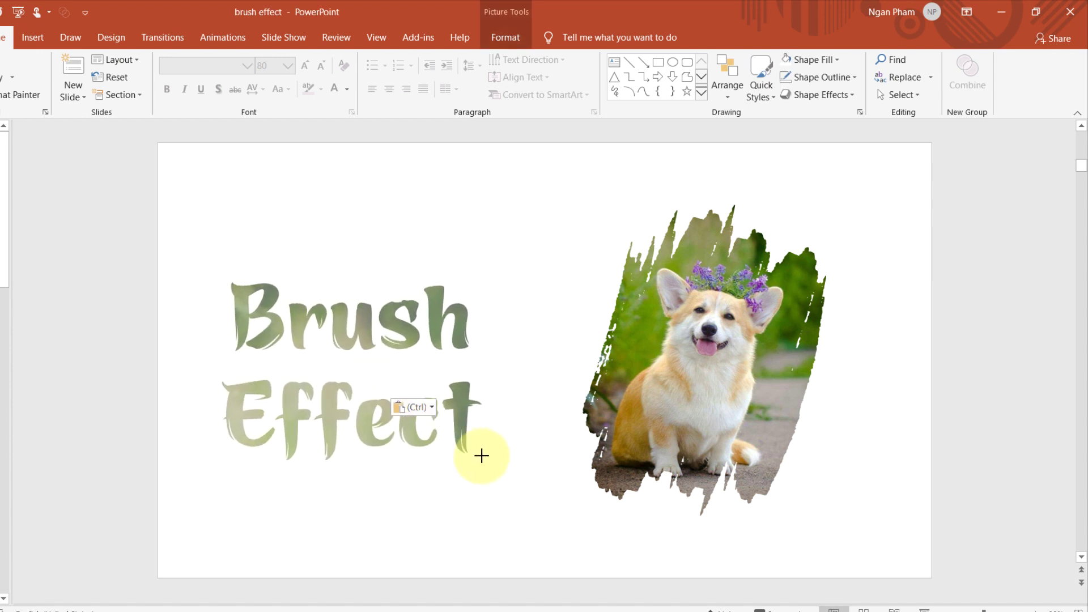
left_click_drag(420, 449, 439, 440)
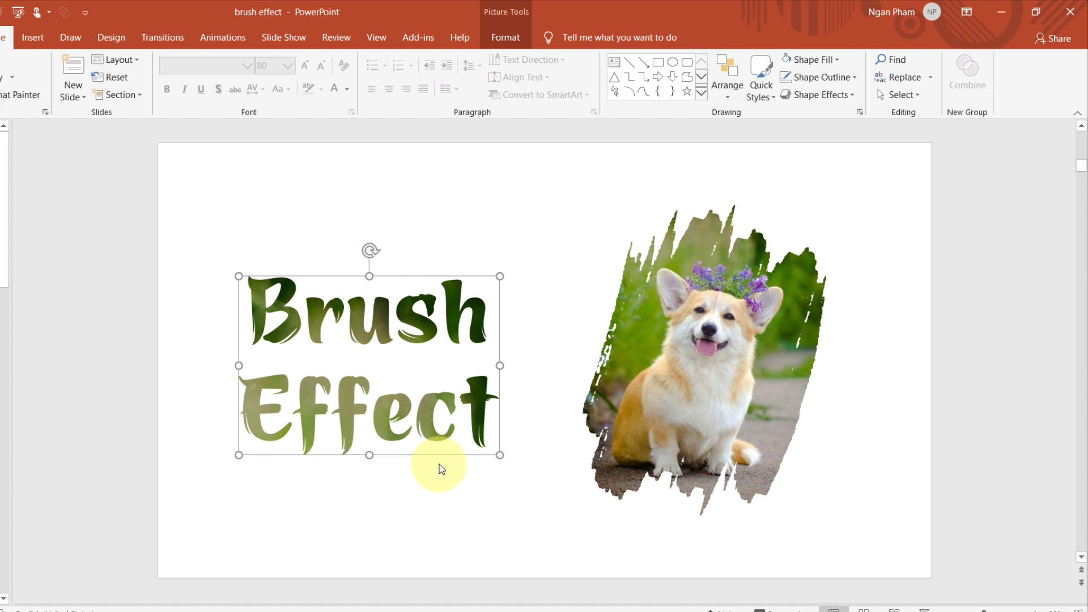
left_click(680, 368, "shift")
left_click(505, 37)
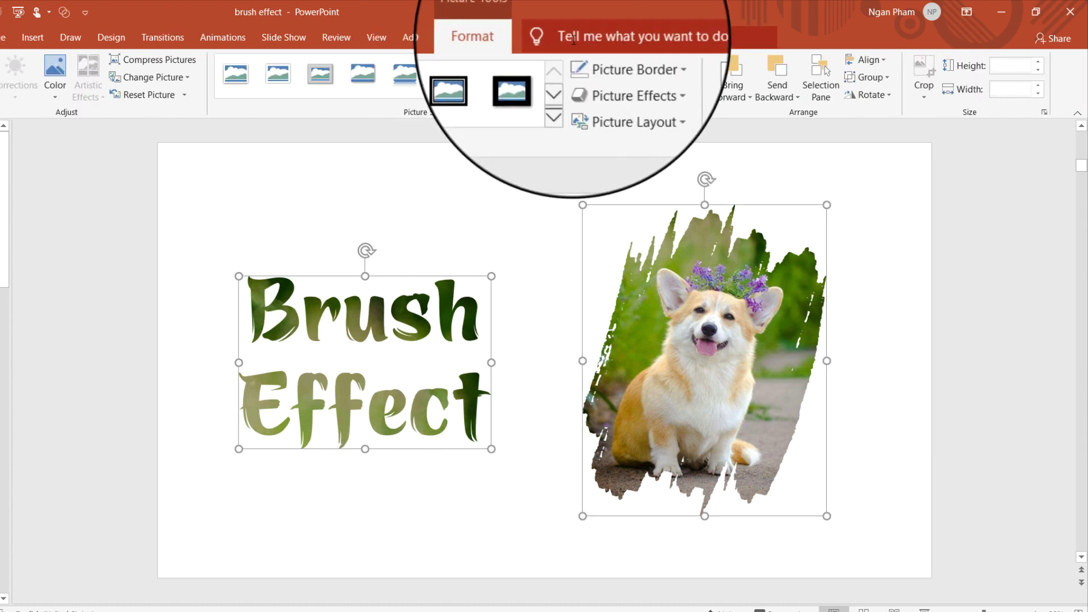
left_click(586, 75)
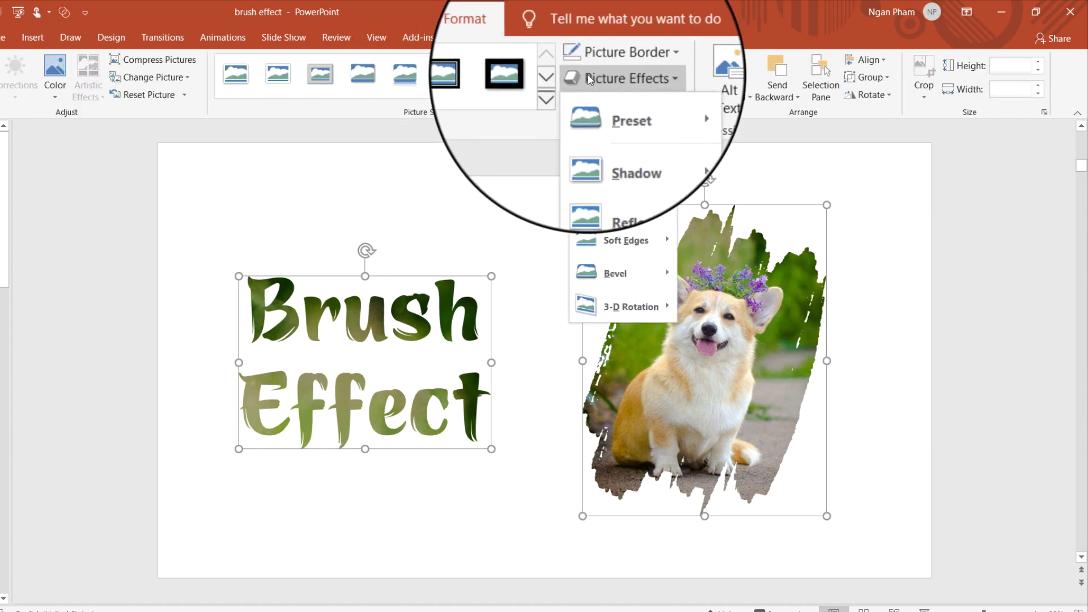